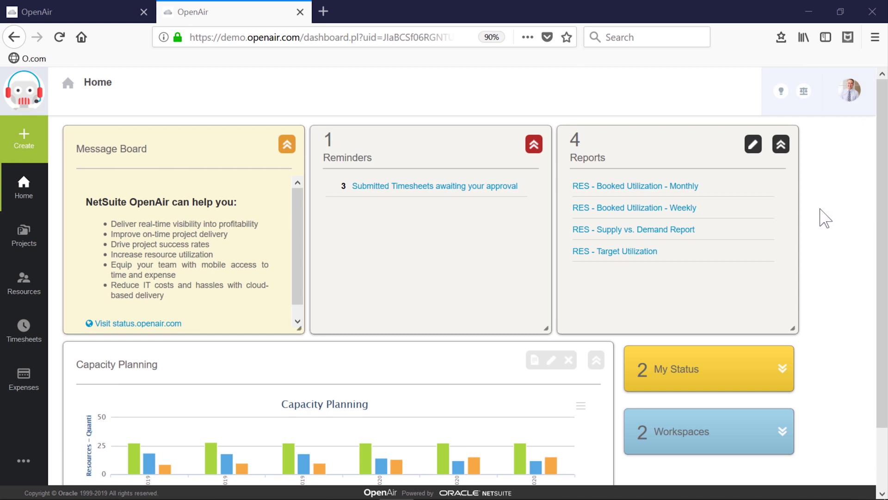
Review the Supply vs. Demand report, then bring up the October 2019 Bookings planner.
left_click_drag(882, 363, 878, 417)
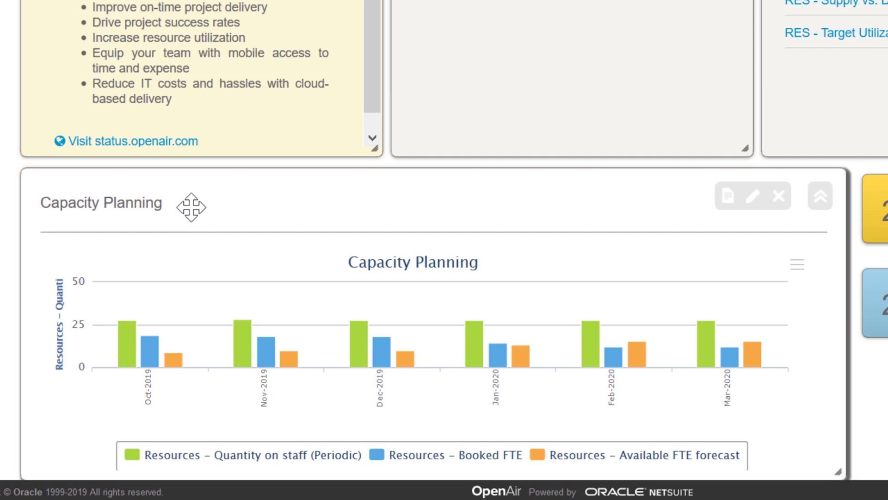
mouse_move(125, 344)
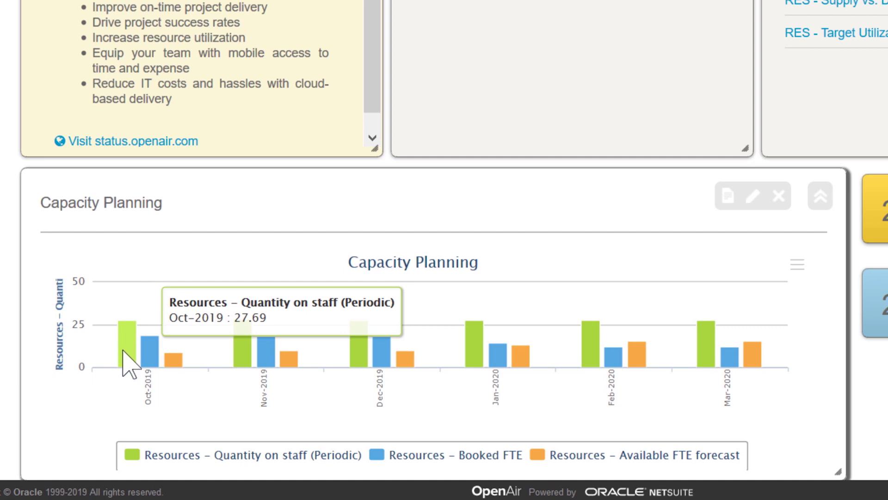
mouse_move(242, 361)
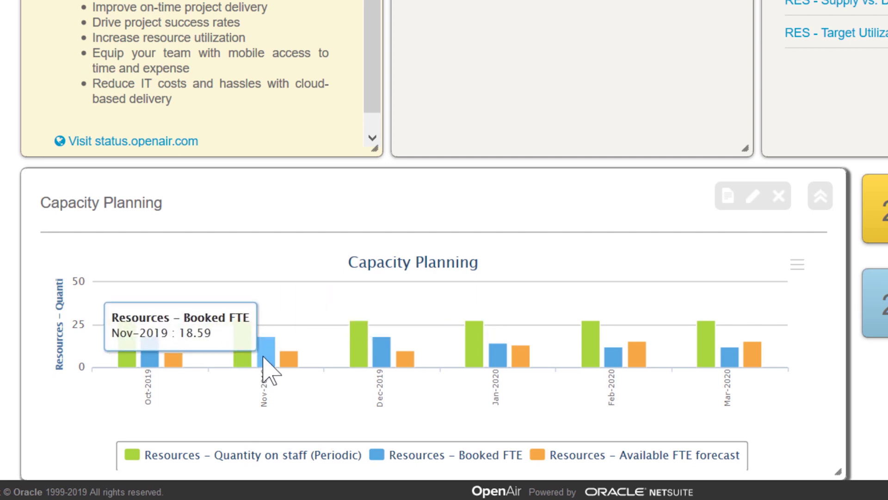
mouse_move(288, 375)
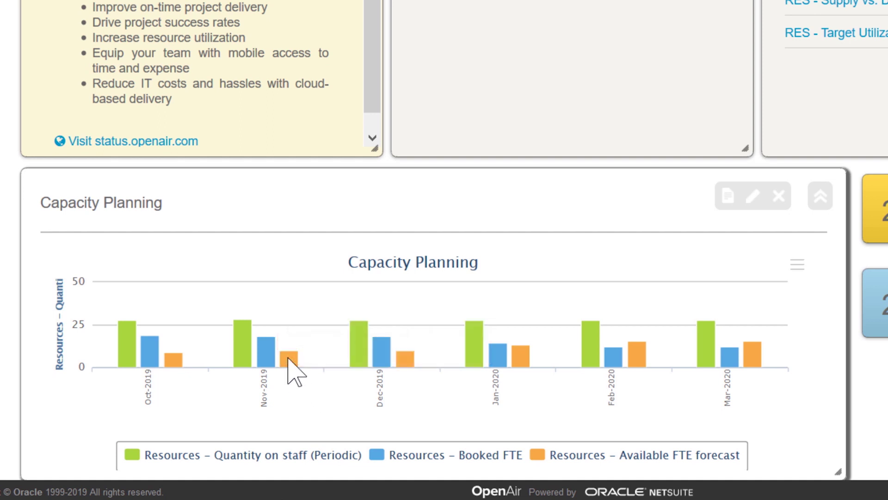
mouse_move(288, 358)
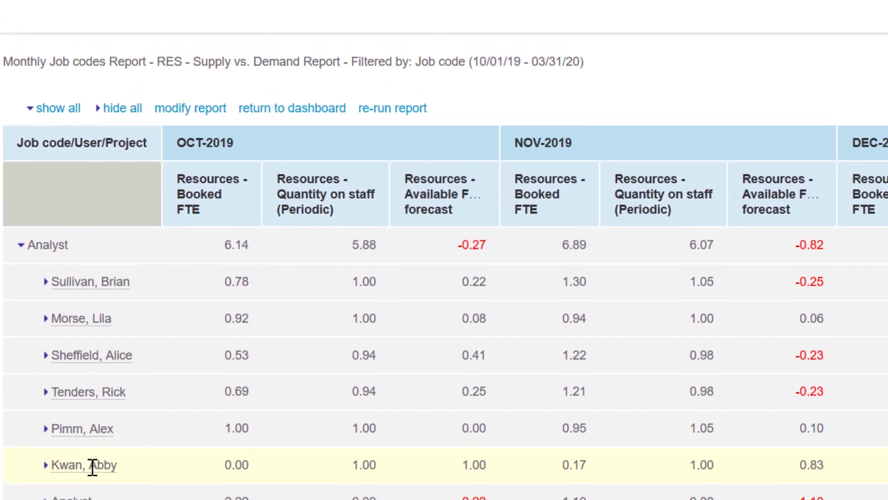
mouse_move(93, 419)
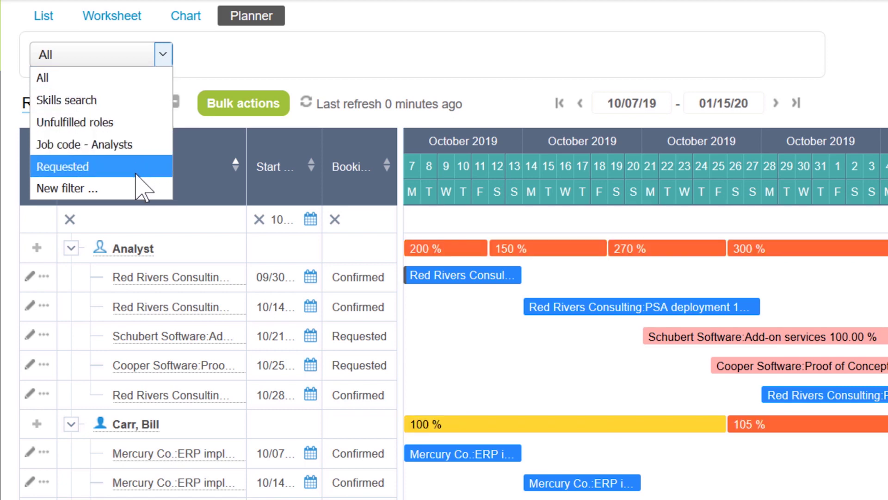
Filter the planner to 'Job code - Analysts' and expand only the generic Analyst's five bookings.
left_click(141, 144)
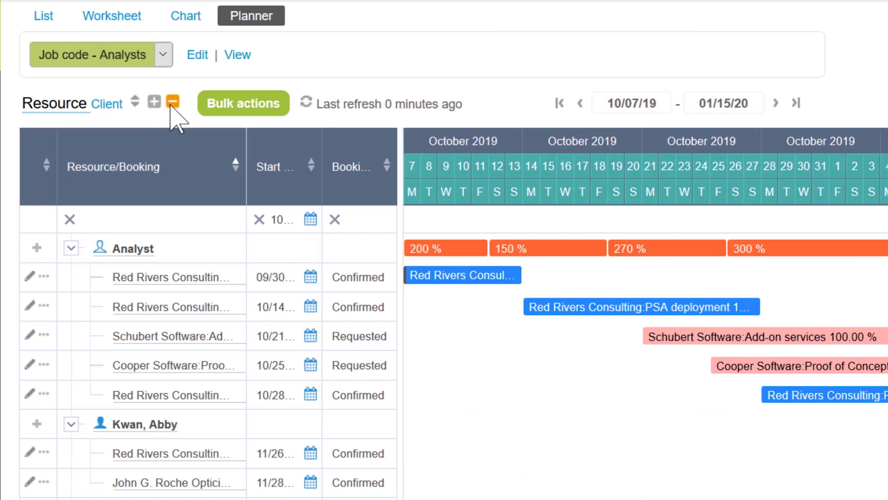
left_click(172, 102)
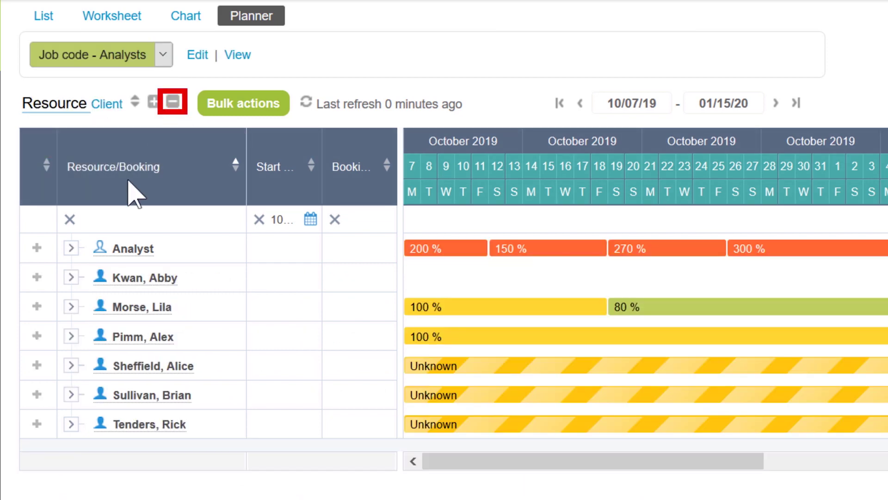
left_click(72, 248)
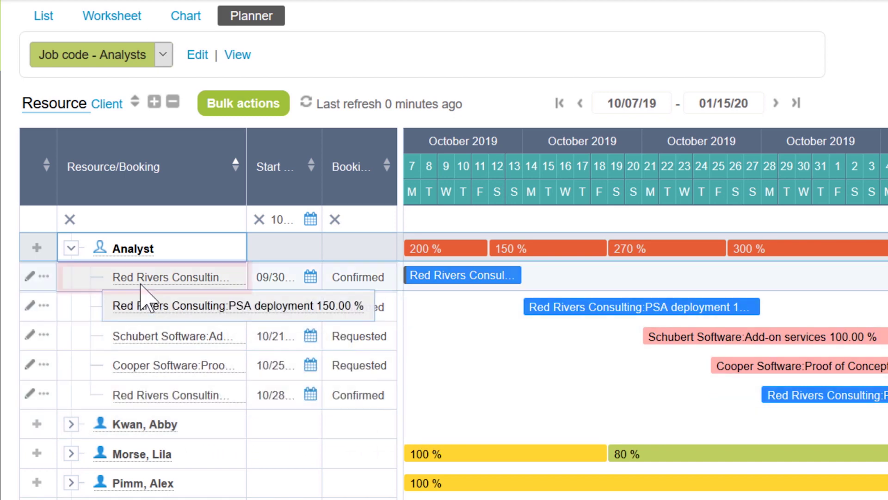
Move the 09/30 and 10/14 Red Rivers Consulting bookings from Analyst to the named analyst and save.
left_click_drag(139, 280, 175, 430)
left_click_drag(151, 279, 123, 407)
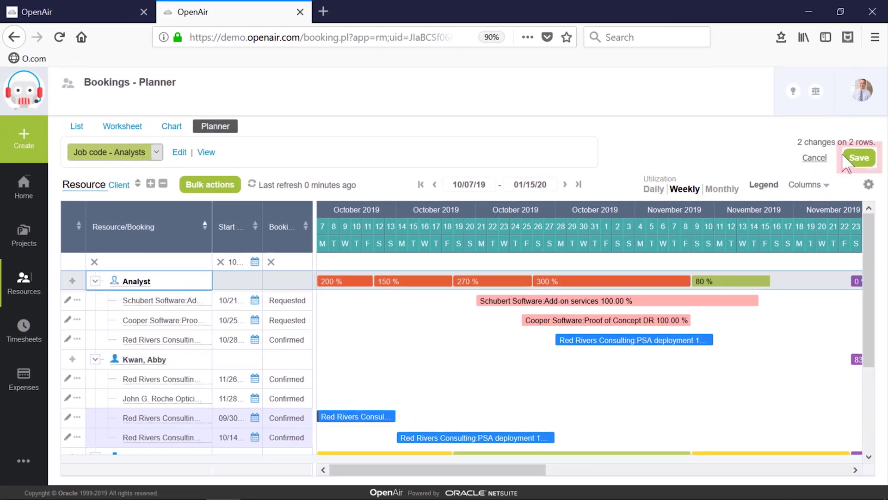
left_click(863, 159)
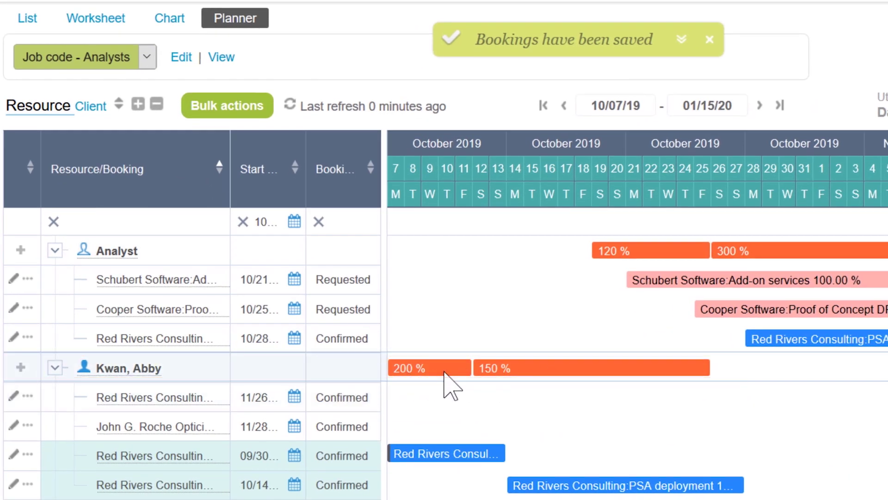
mouse_move(444, 373)
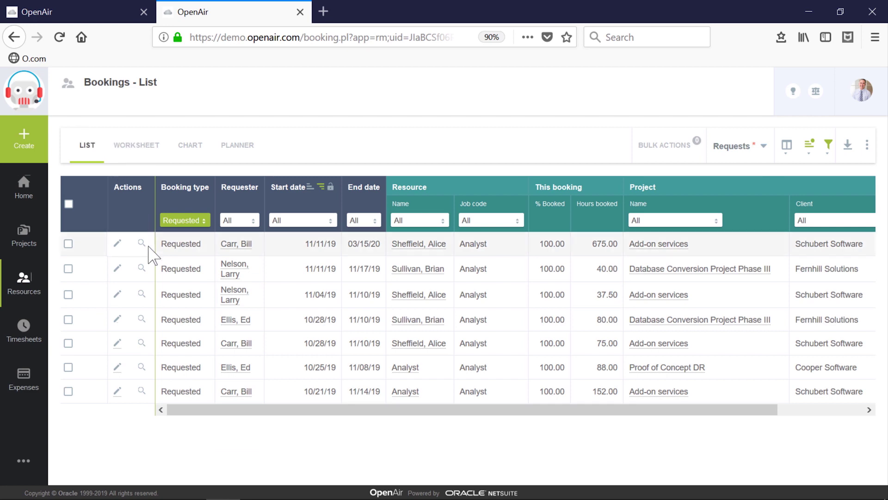
Sort the requested bookings by start date and review the Schubert Add-on services request's skill notes.
left_click(309, 188)
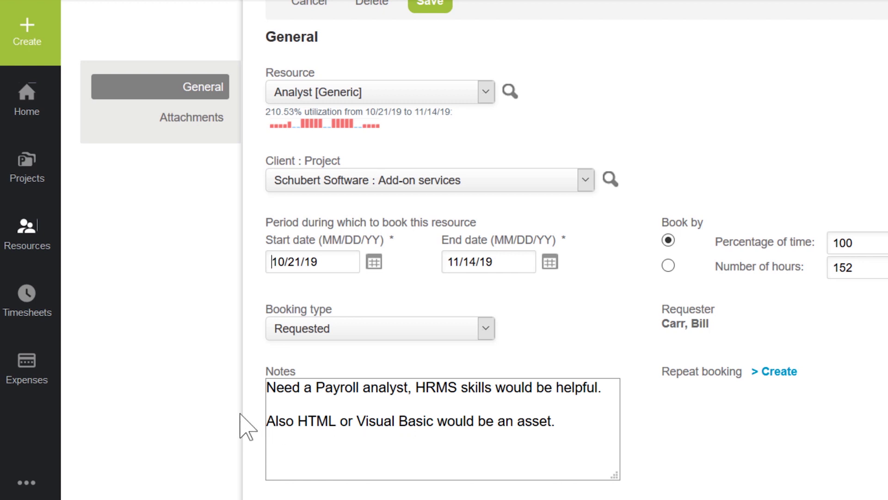
left_click(35, 240)
Load the 'Payroll Analysts' saved search in Advanced Resource Search, listing 28 resources by % Rating.
left_click(154, 369)
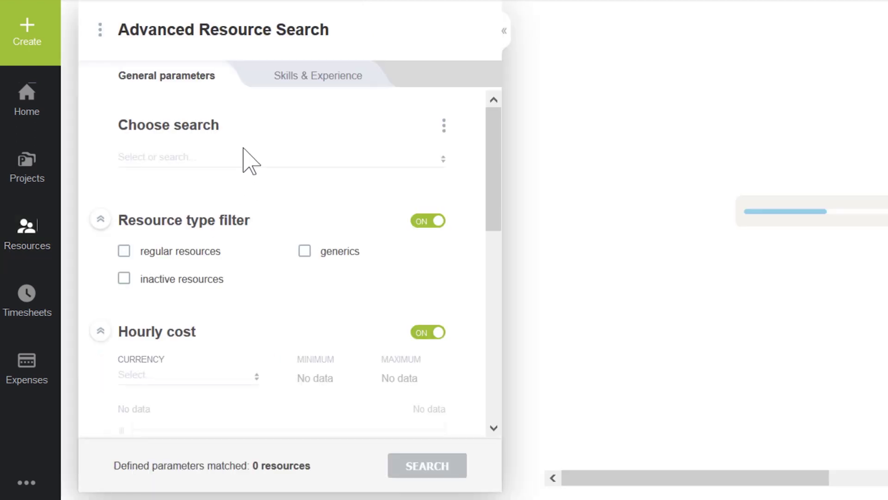
left_click(240, 158)
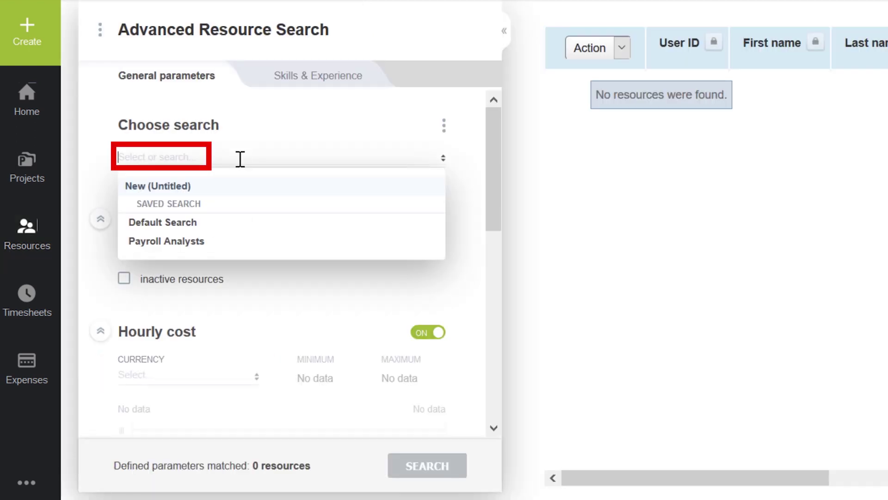
left_click(220, 241)
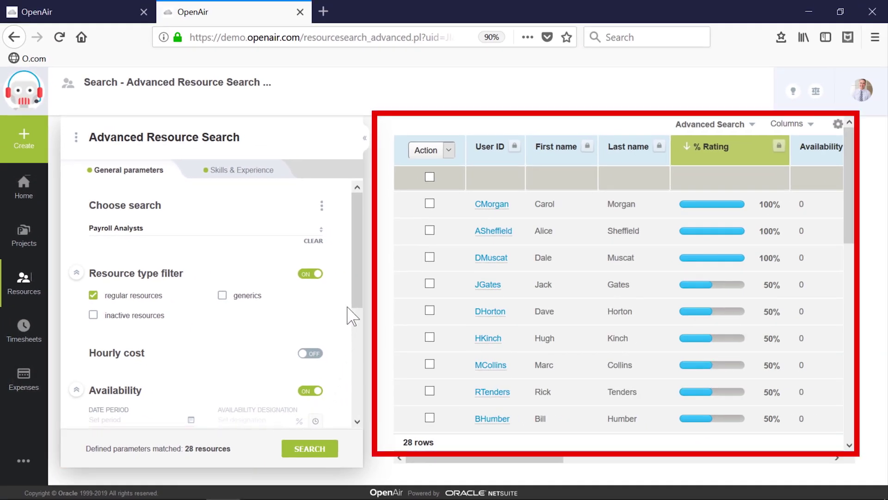
left_click_drag(358, 283, 361, 349)
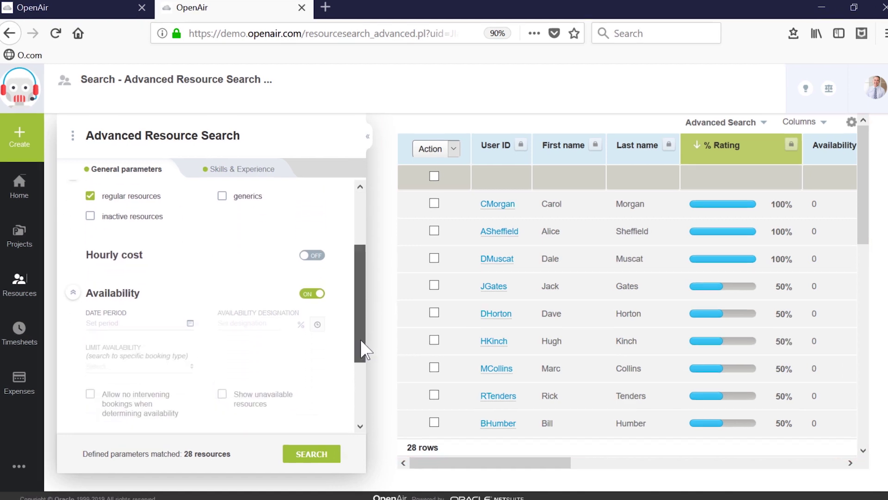
Set the availability date period to 10/21/19–11/14/19.
left_click(102, 321)
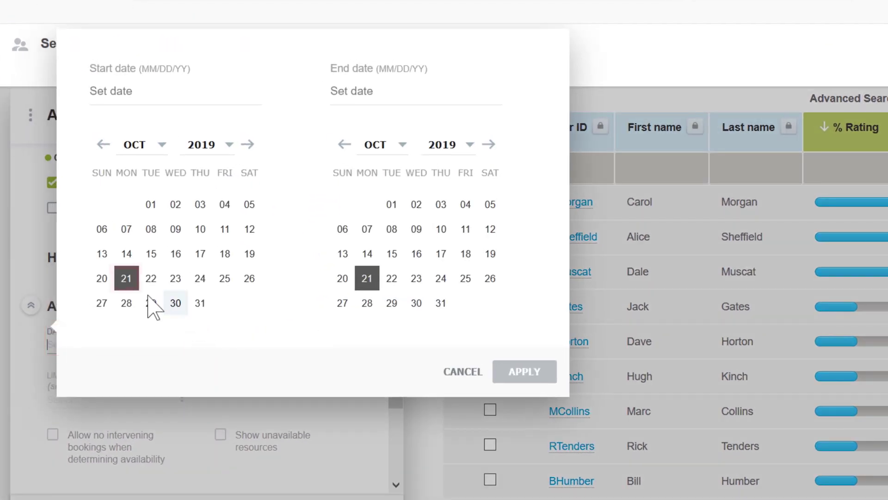
left_click(126, 278)
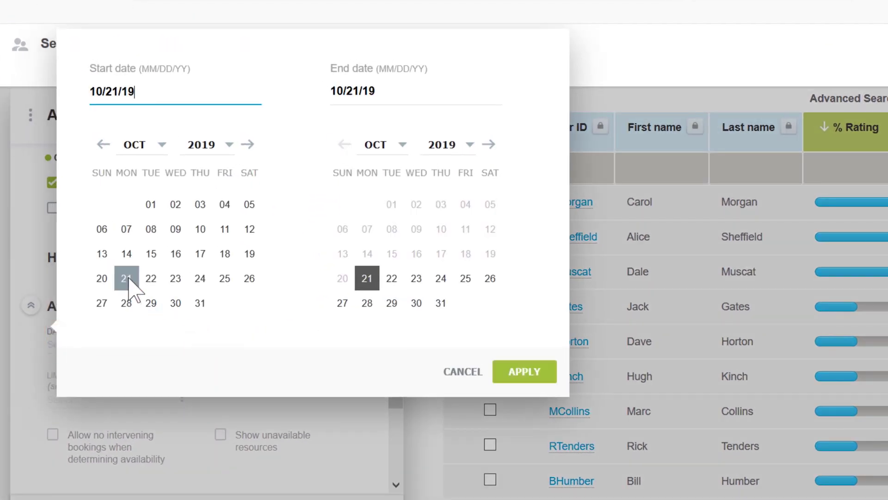
left_click(488, 144)
left_click(441, 254)
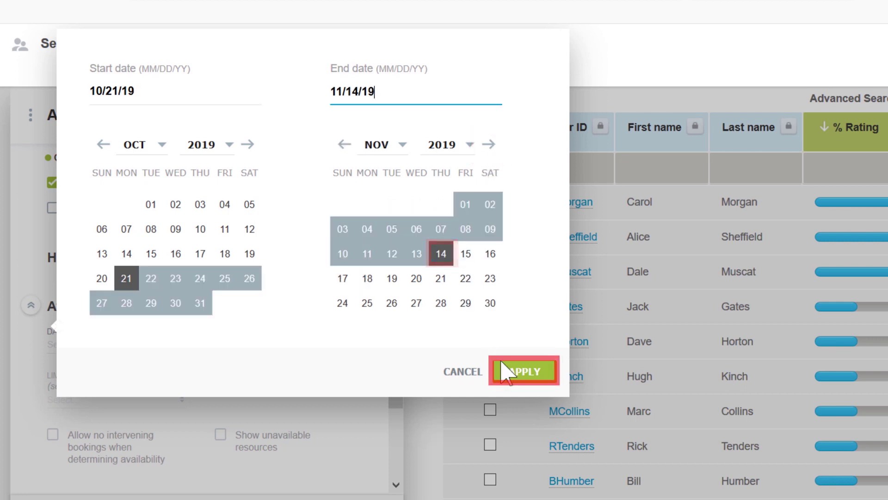
left_click(505, 372)
Require 50% availability and rerun the search, narrowing results to 8 resources.
left_click(248, 346)
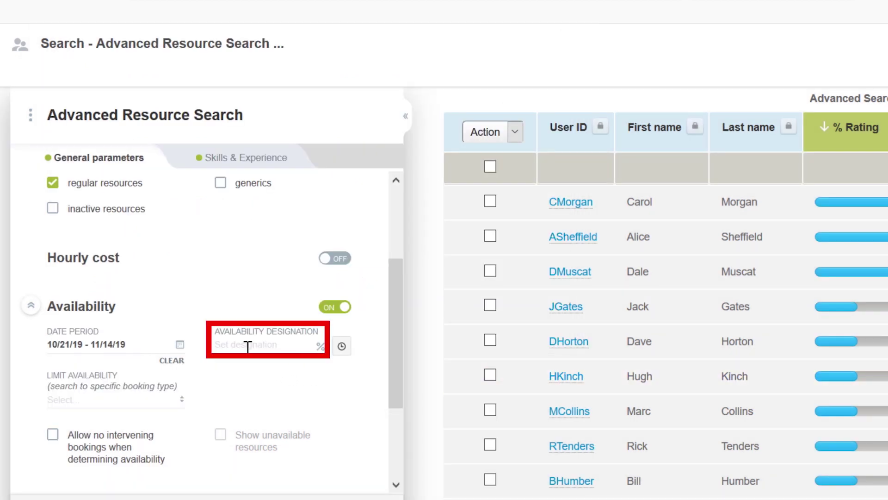
type("50")
left_click(320, 346)
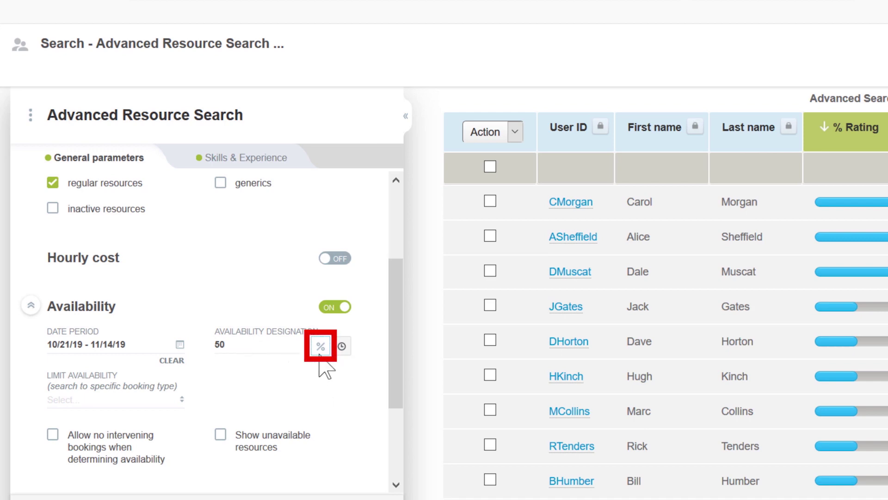
left_click(306, 450)
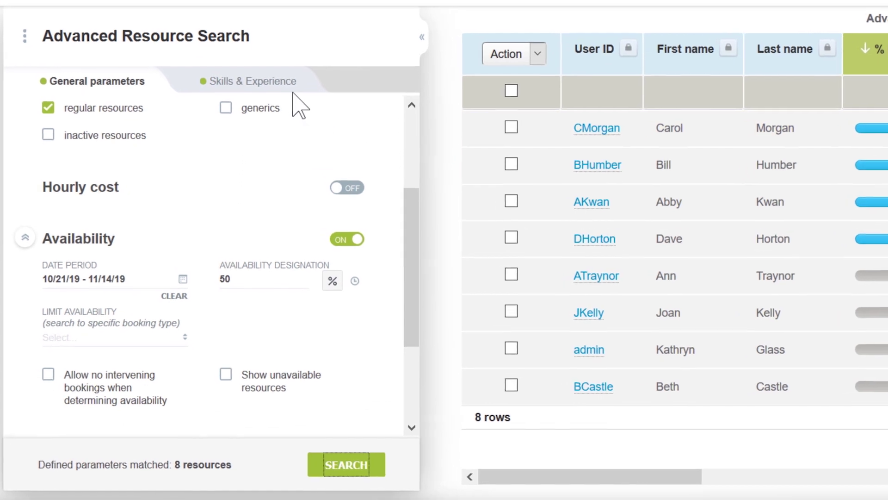
Add HRMS to product knowledge and HTML at Beginner, Intermediate and Expert levels.
left_click(263, 142)
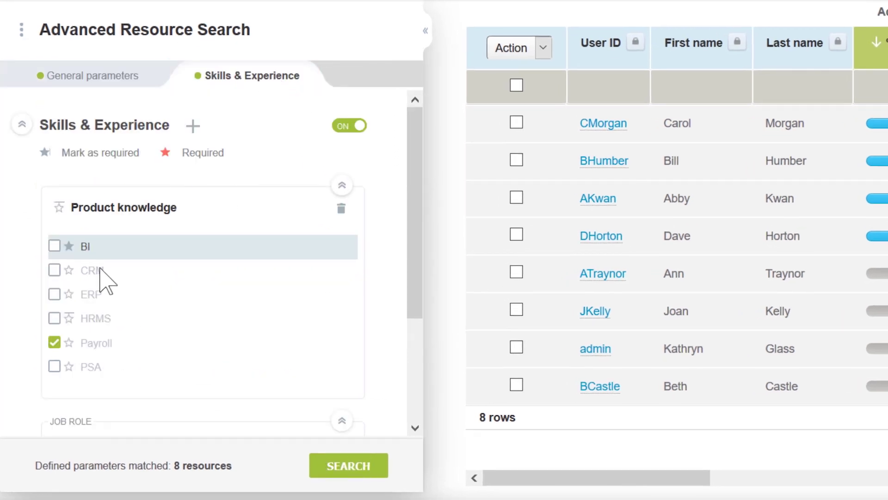
left_click(54, 319)
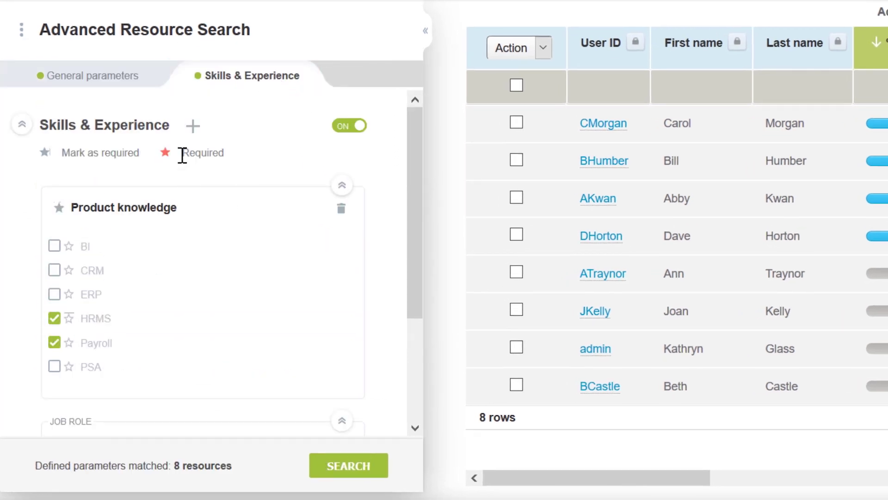
left_click(193, 126)
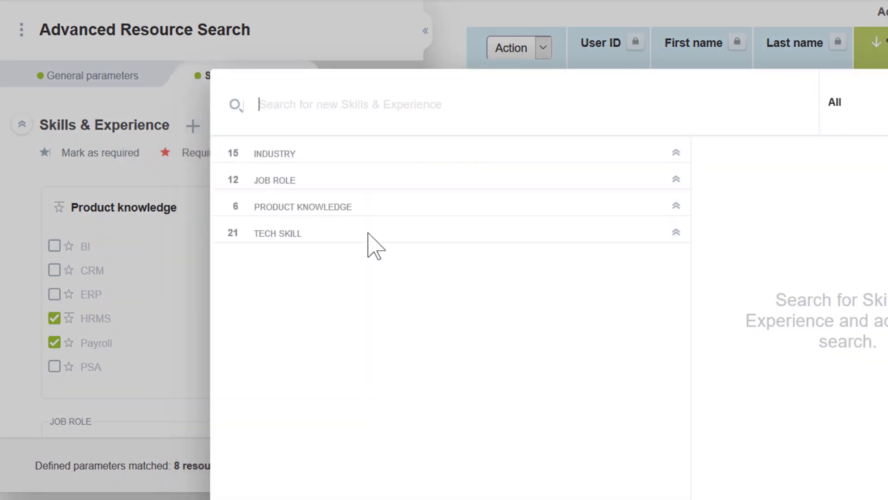
left_click(374, 234)
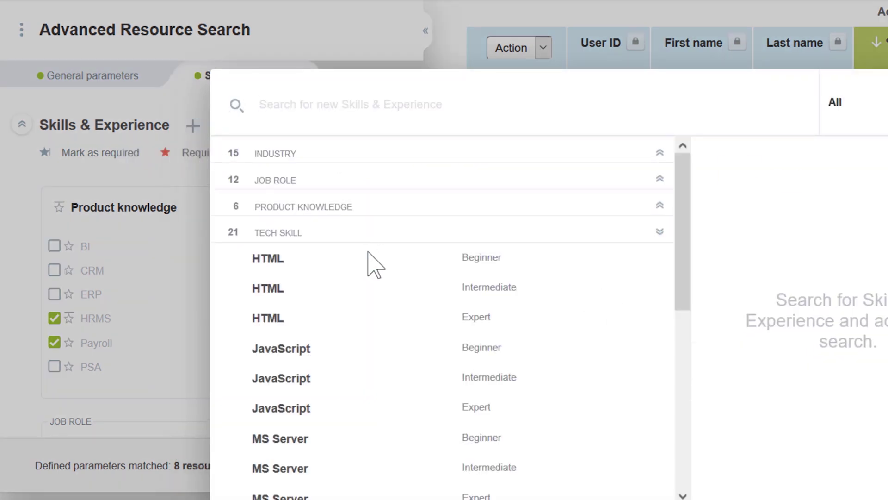
left_click(368, 270)
left_click(369, 289)
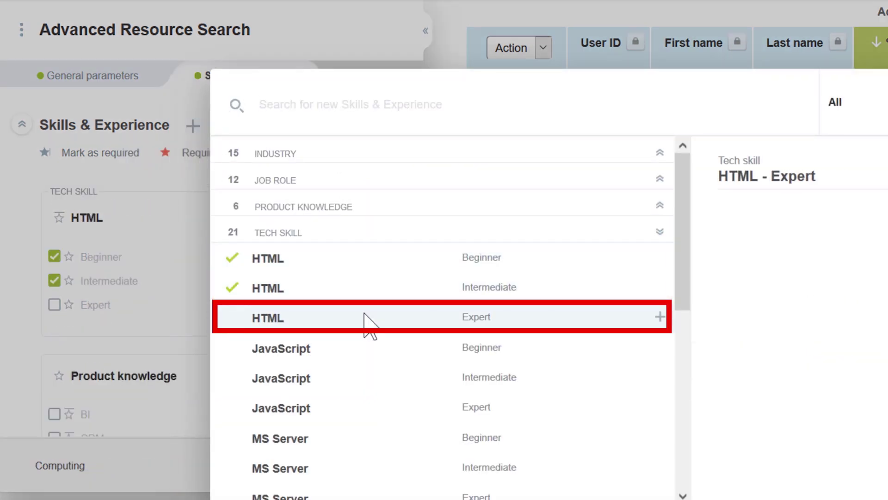
left_click(366, 318)
Add Visual Basic at Beginner, Intermediate and Expert levels to the skill criteria.
scroll(369, 342, "down", 4)
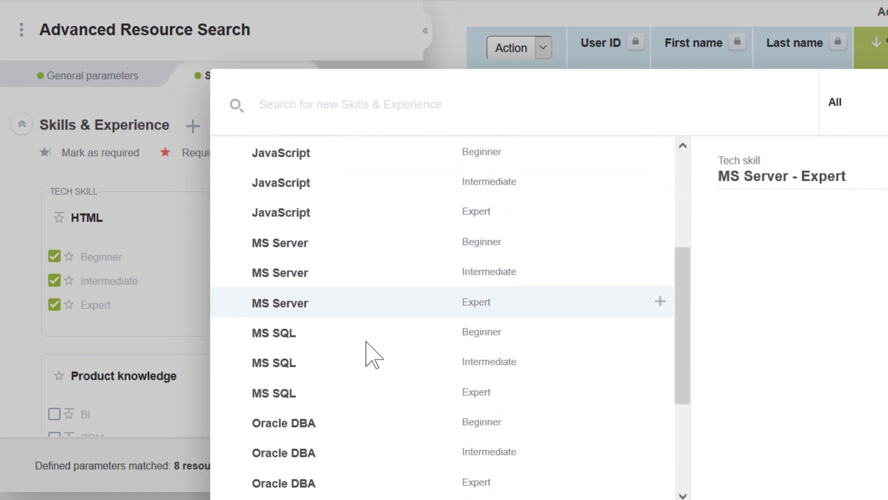
scroll(369, 361, "down", 4)
left_click(354, 386)
left_click(358, 412, "shift")
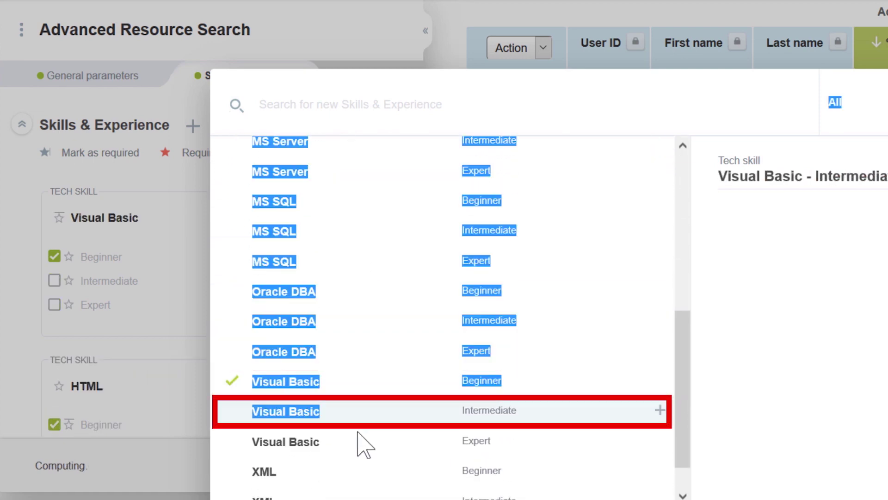
left_click(358, 424)
left_click(361, 445)
left_click(447, 65)
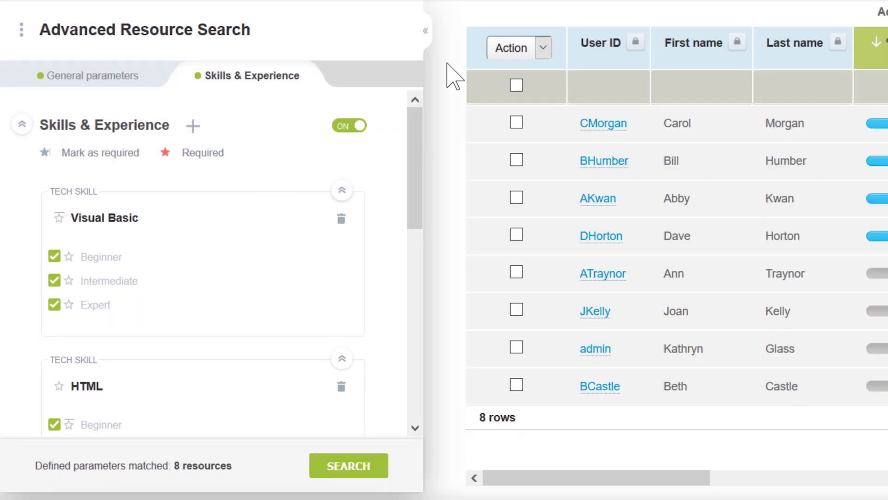
Run the skill-scored search and open the three top-rated resources in compare view.
left_click(345, 465)
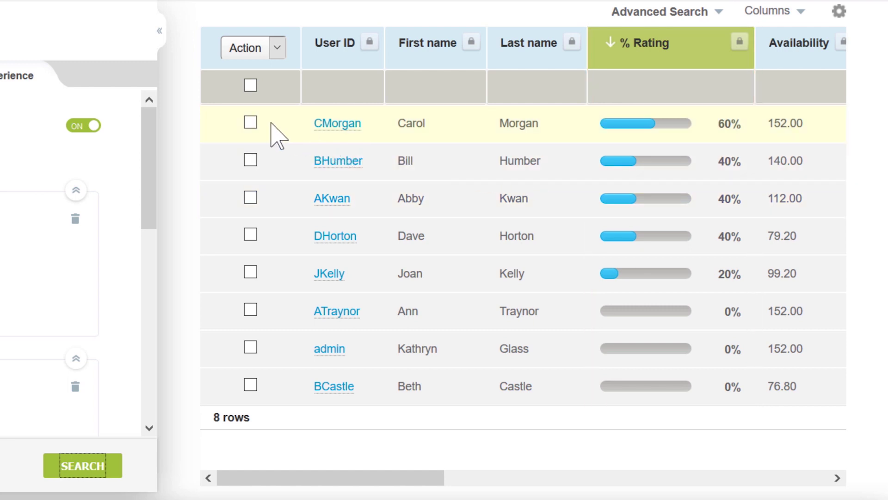
left_click(251, 122)
left_click(251, 160)
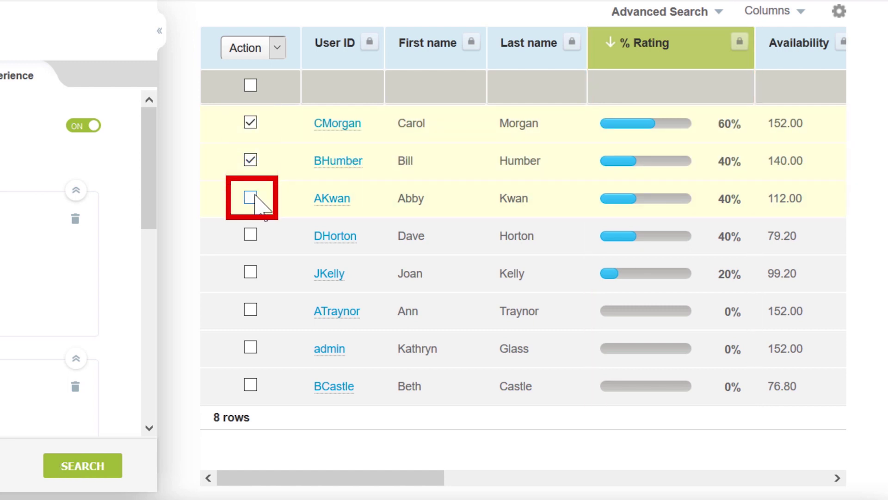
left_click(250, 197)
left_click(248, 51)
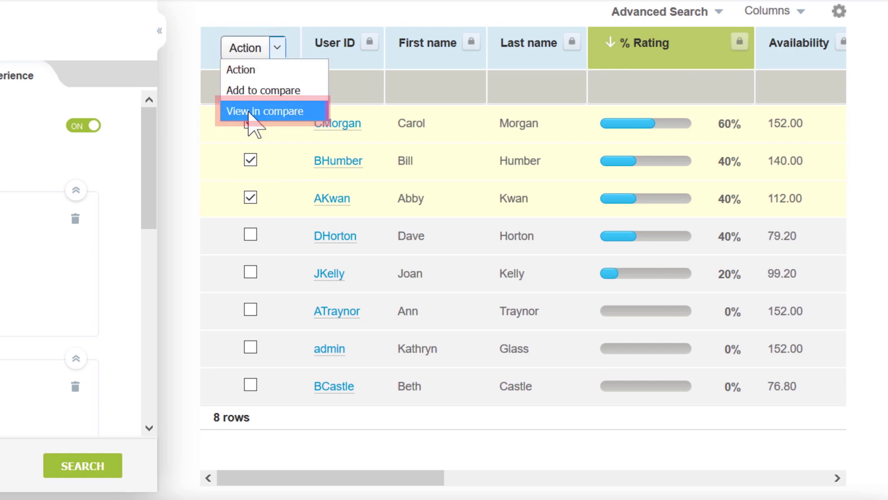
left_click(248, 112)
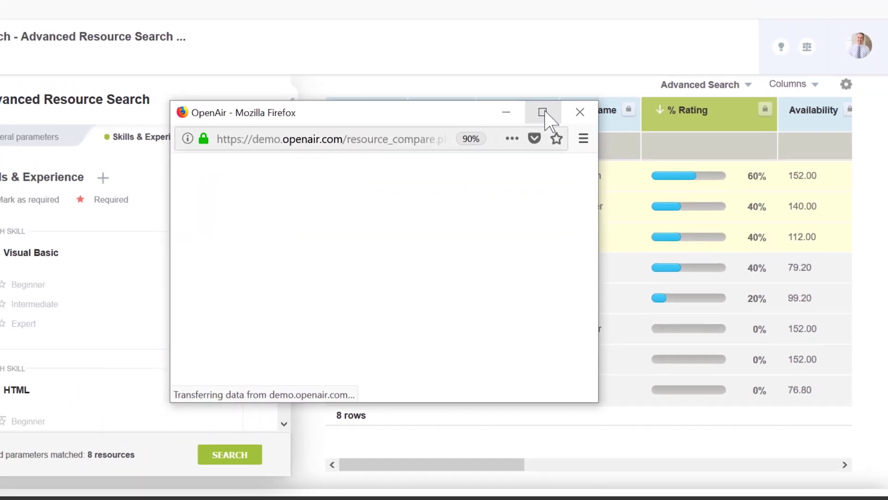
Maximize the comparison window, scroll through the three resources' details, then close it.
left_click(542, 113)
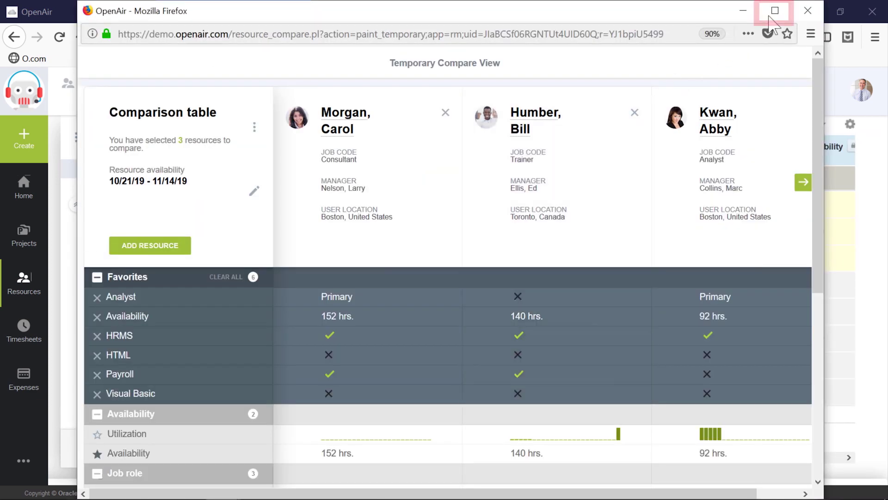
left_click(775, 11)
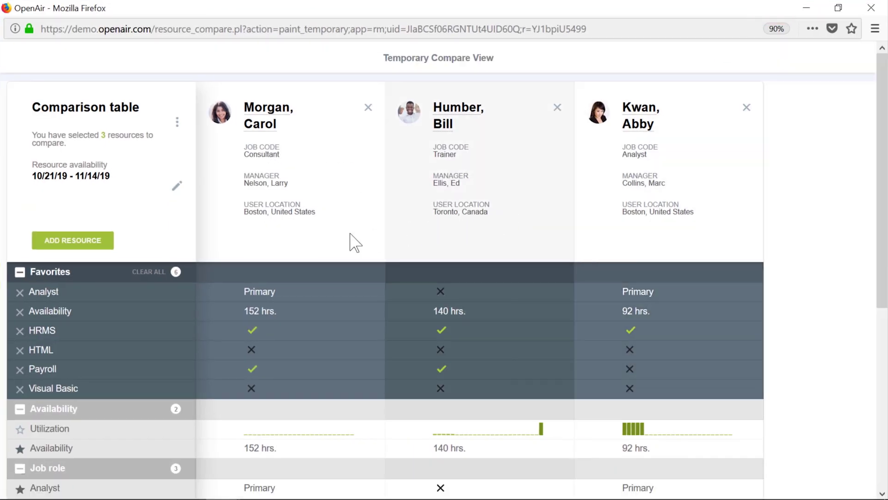
scroll(305, 315, "down", 5)
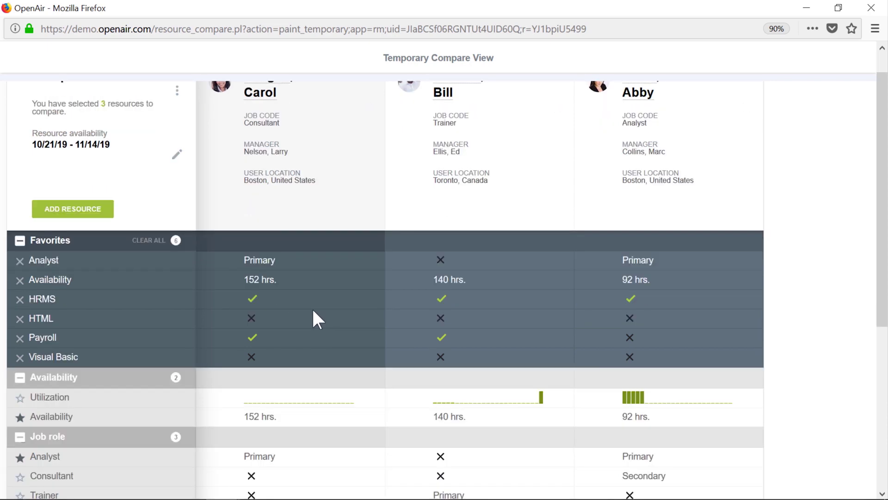
scroll(318, 319, "down", 1)
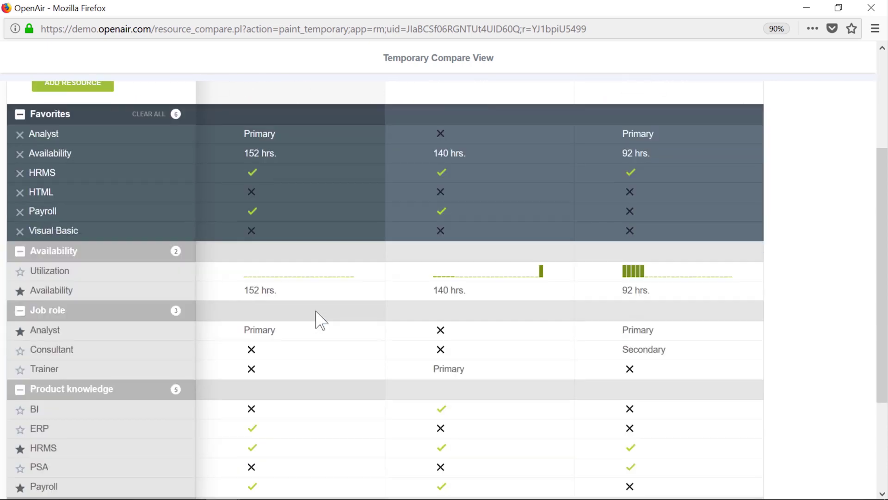
scroll(320, 320, "up", 5)
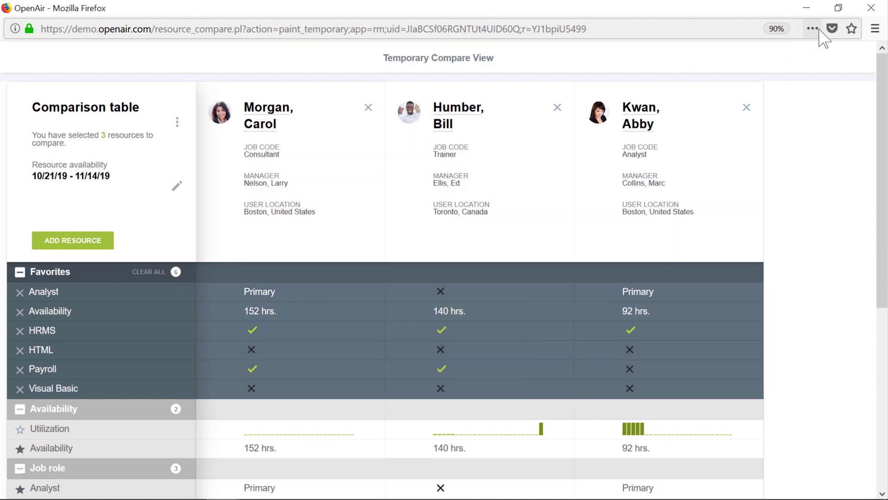
left_click(874, 13)
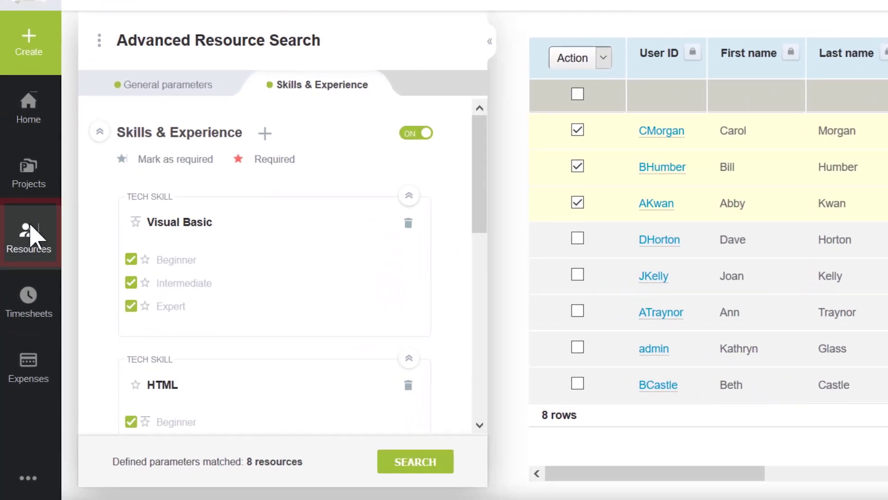
Reassign the Schubert Add-on services booking to the top-rated consultant, keeping it Requested, and save.
left_click(27, 236)
left_click(102, 176)
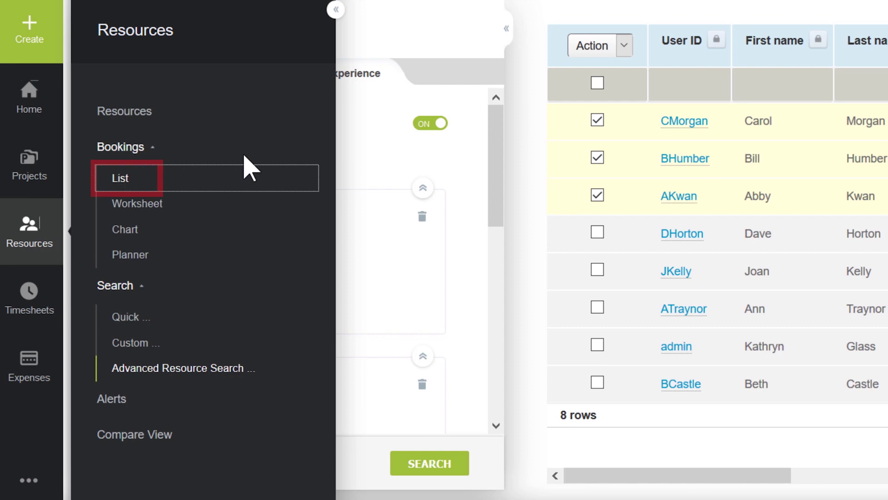
left_click(160, 175)
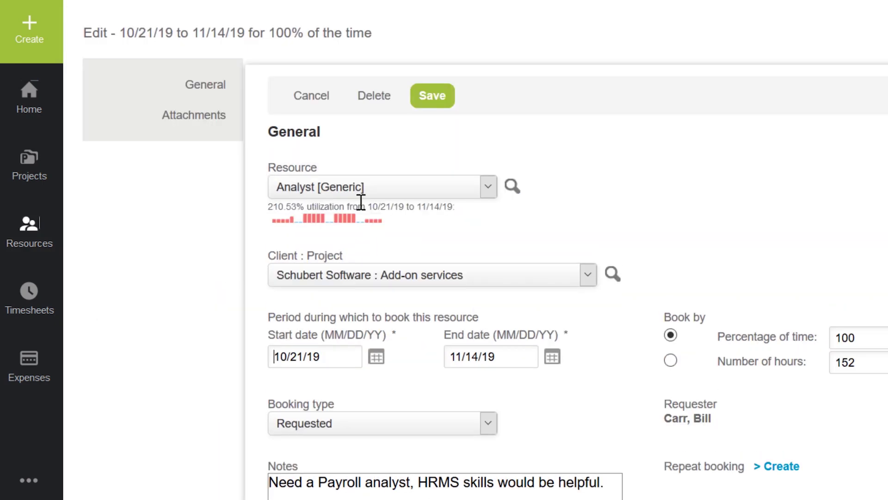
left_click(361, 187)
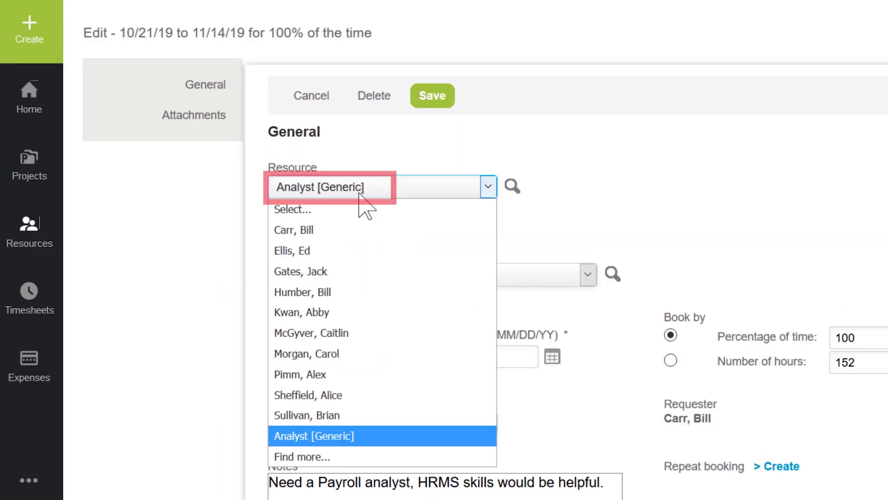
left_click(347, 353)
left_click(364, 412)
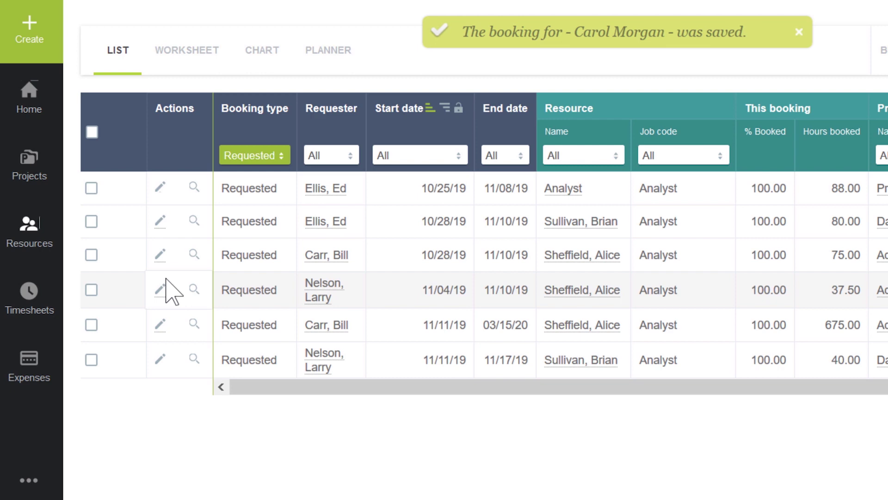
Go to Reports and list the saved reports, including Target Utilization - Last 3 Months.
left_click(29, 480)
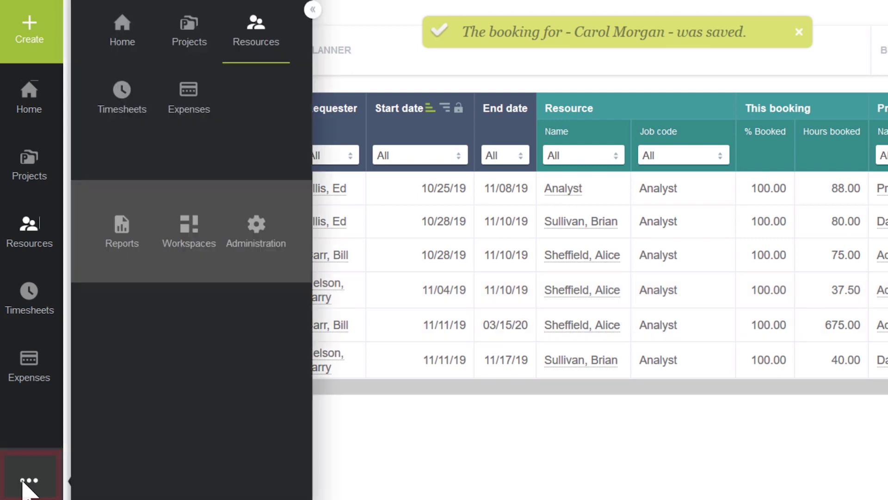
left_click(121, 234)
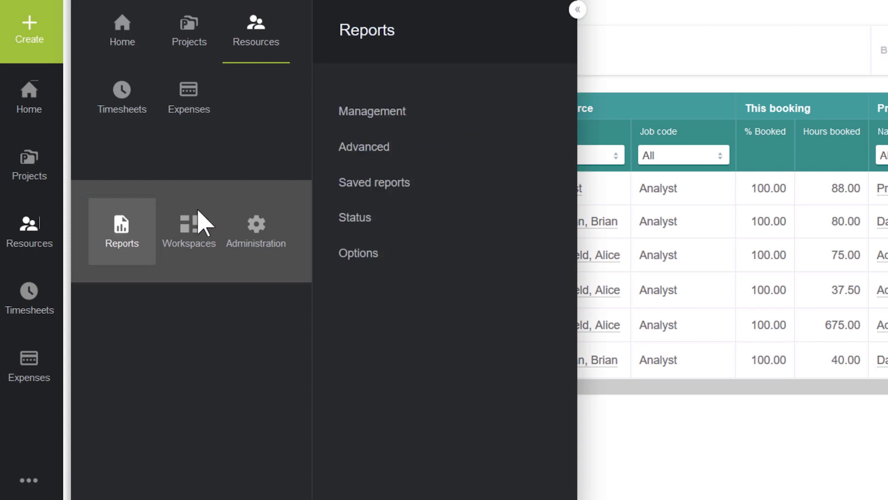
left_click(379, 194)
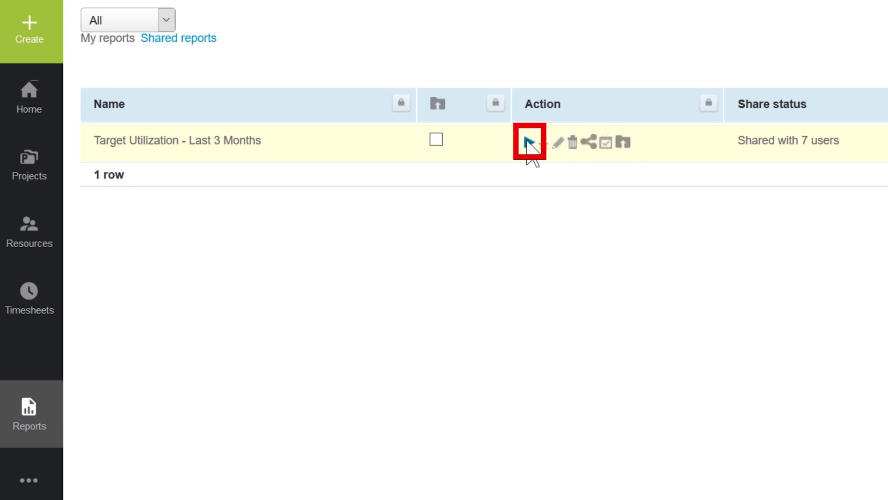
Run Target Utilization - Last 3 Months and scroll through the 26 users' monthly utilization.
left_click(528, 143)
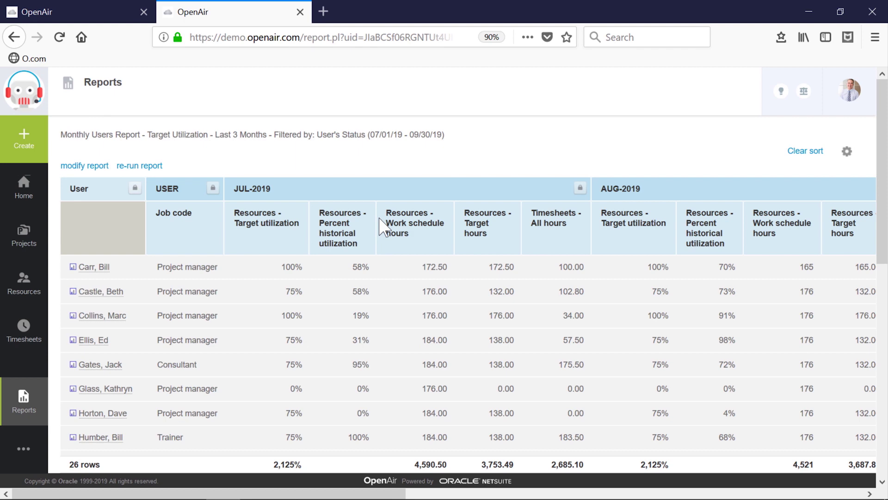
left_click_drag(883, 264, 885, 246)
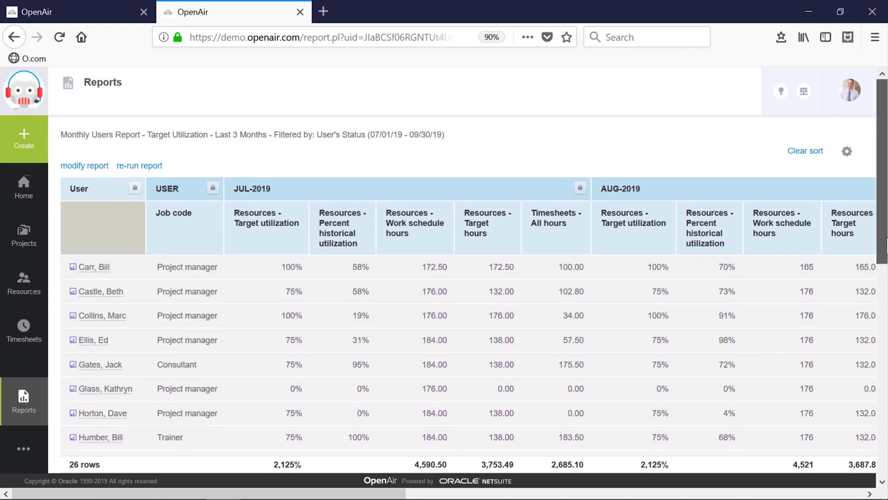